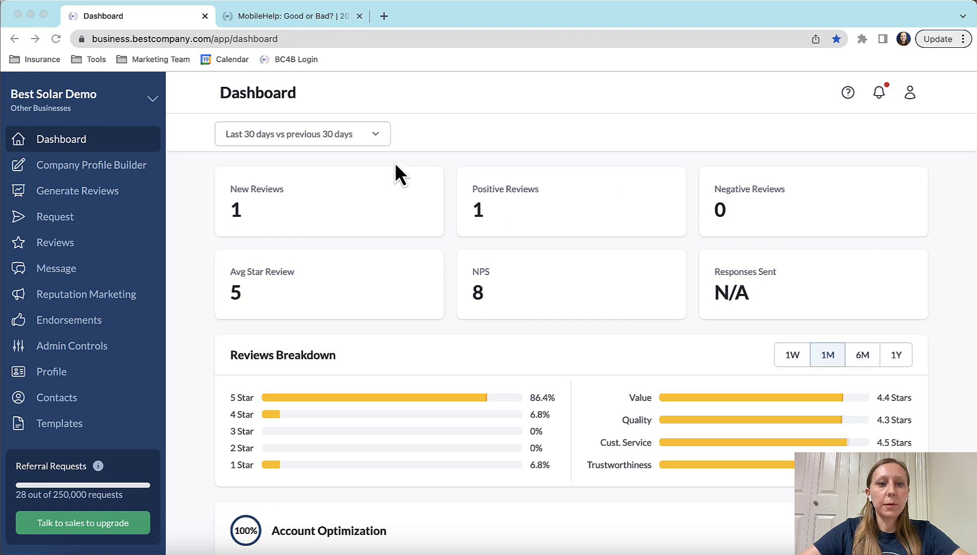
# Open the Add FAQ Section page from the Company Profile Builder.
pyautogui.click(189, 165)
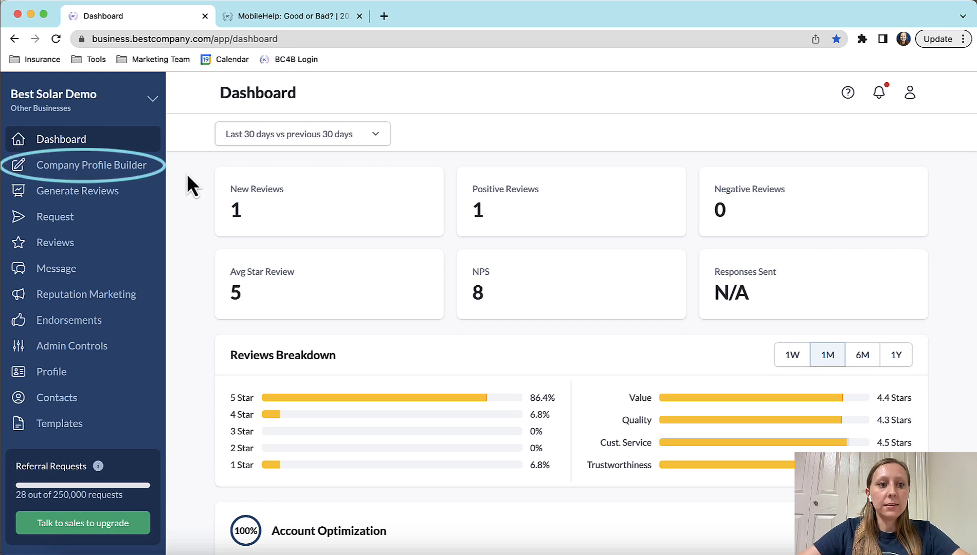
pyautogui.click(153, 171)
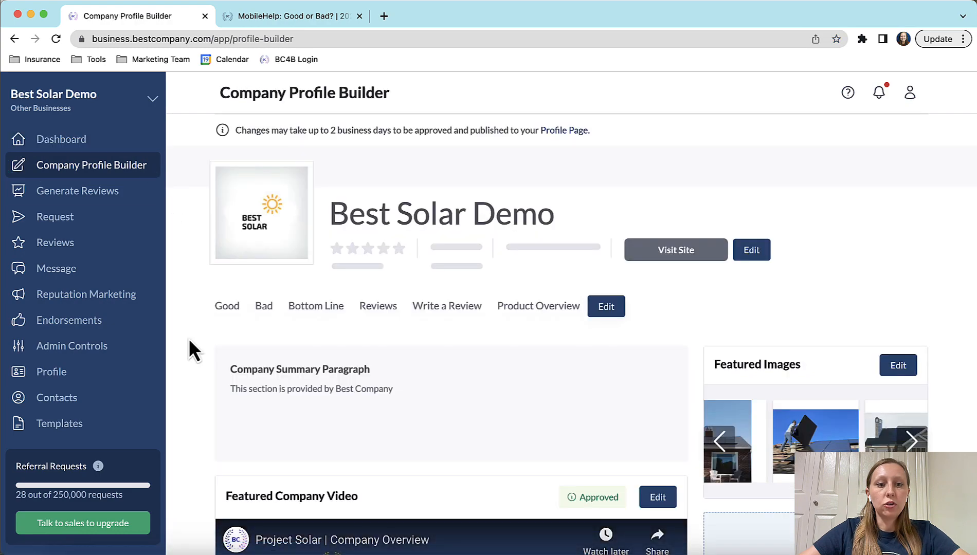
pyautogui.scroll(-10, 189, 338)
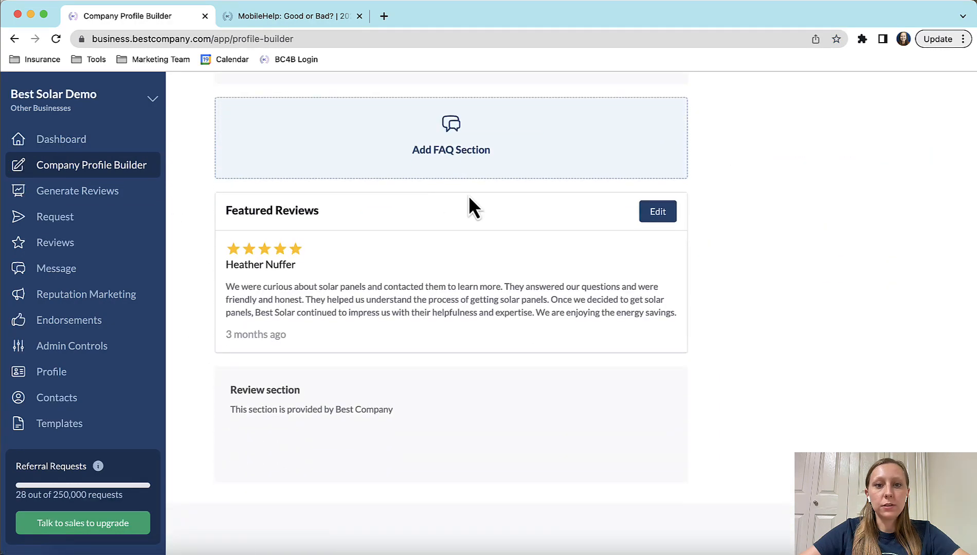
pyautogui.click(457, 163)
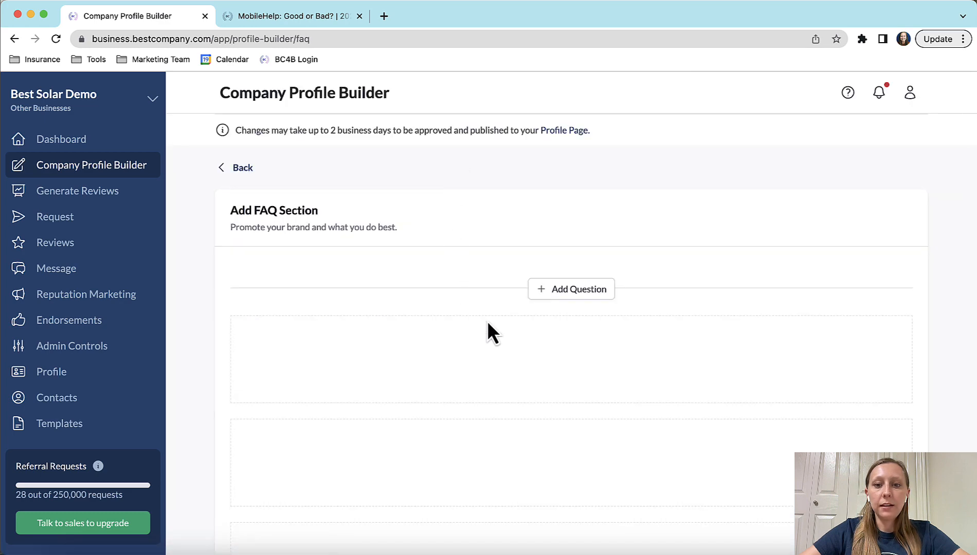
# Add the FAQ question "How much does solar cost?" with an answer about needing a property evaluation, budget-friendly pricing and a transparent sales process.
pyautogui.click(577, 296)
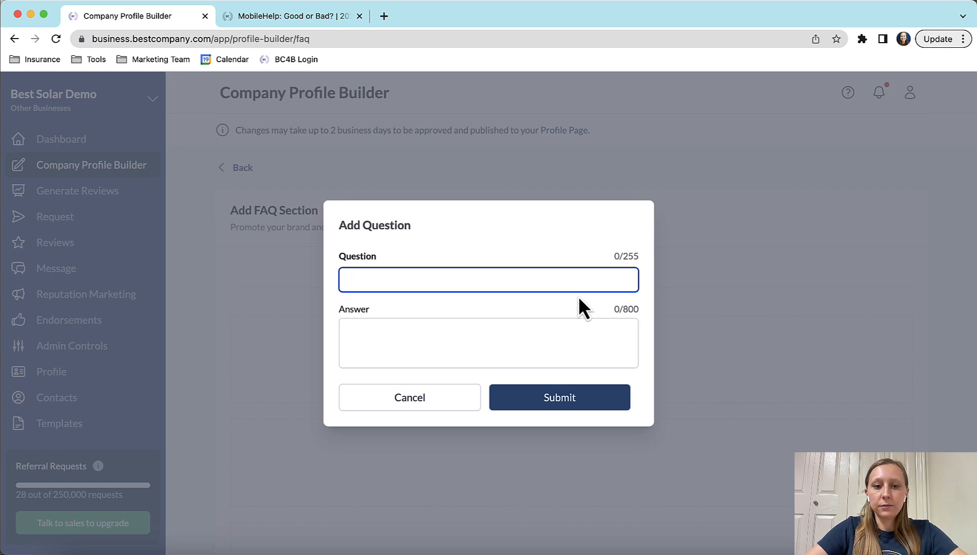
pyautogui.write('How much doe')
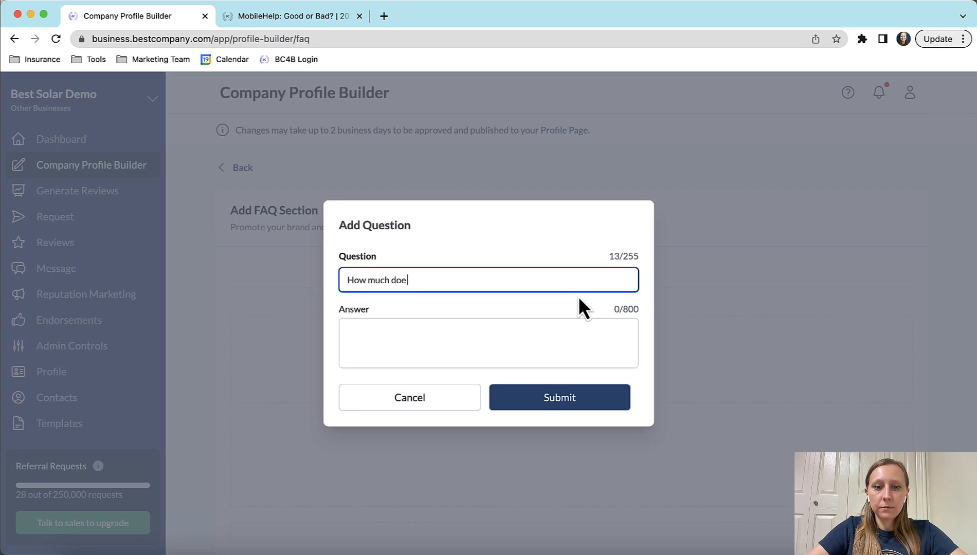
pyautogui.write('s solar cost?')
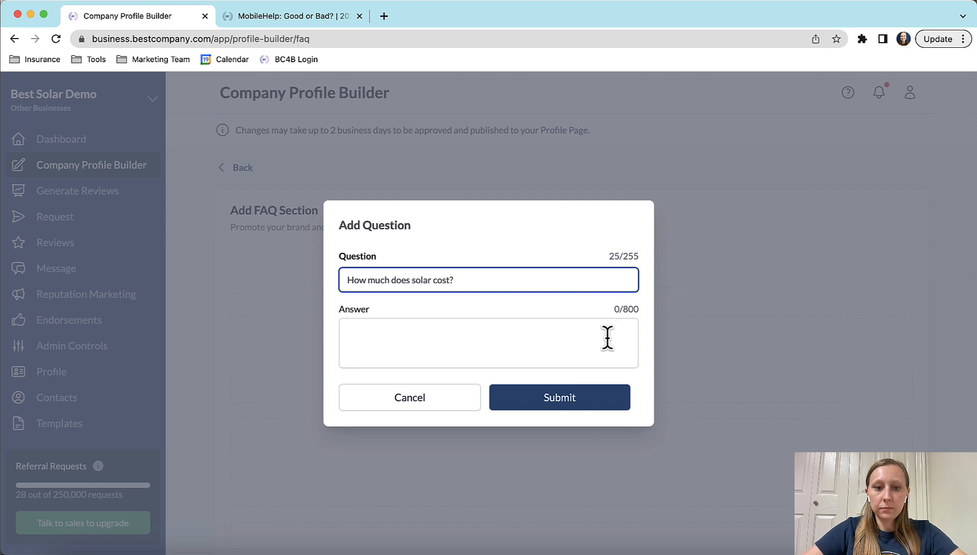
pyautogui.click(578, 342)
pyautogui.write("Best Solar Company can't provide an estimate without looking at the property, understanding how many panels you would like to have installed, and evaluating the energy output needed to make going solar worth it.  However, the company is confident that it can find a solution for you at a price that works with your budget. Best Solar Company doesn't pressure clients and maintains transparency throughout the entire sales process.")
pyautogui.press('BackSpace')
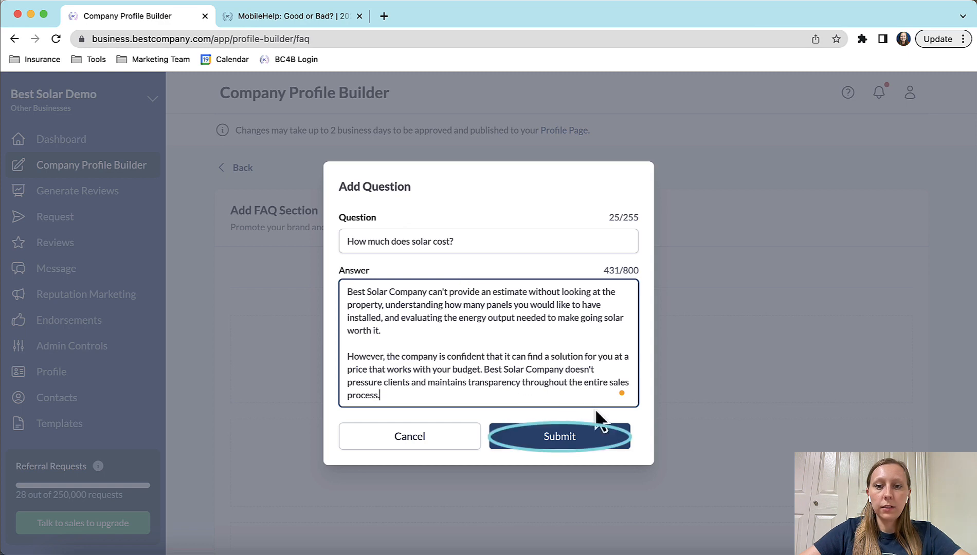
pyautogui.click(613, 443)
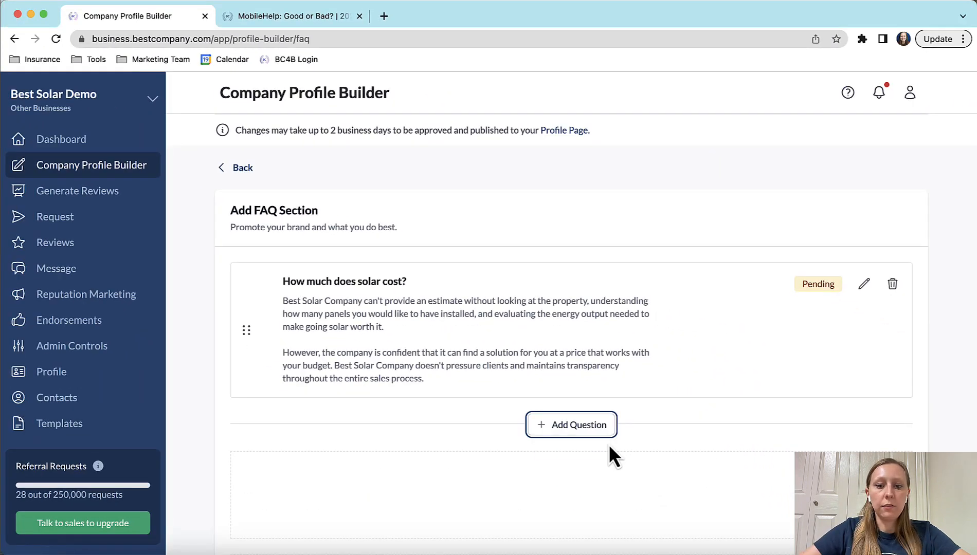
# Add the FAQ question "Do I have to sign a contract?" with the answer "Yes, Best Solar Company does require a contract.".
pyautogui.click(570, 429)
pyautogui.write('Do I have to sign a contract?')
pyautogui.click(466, 355)
pyautogui.write('Yes, Bes')
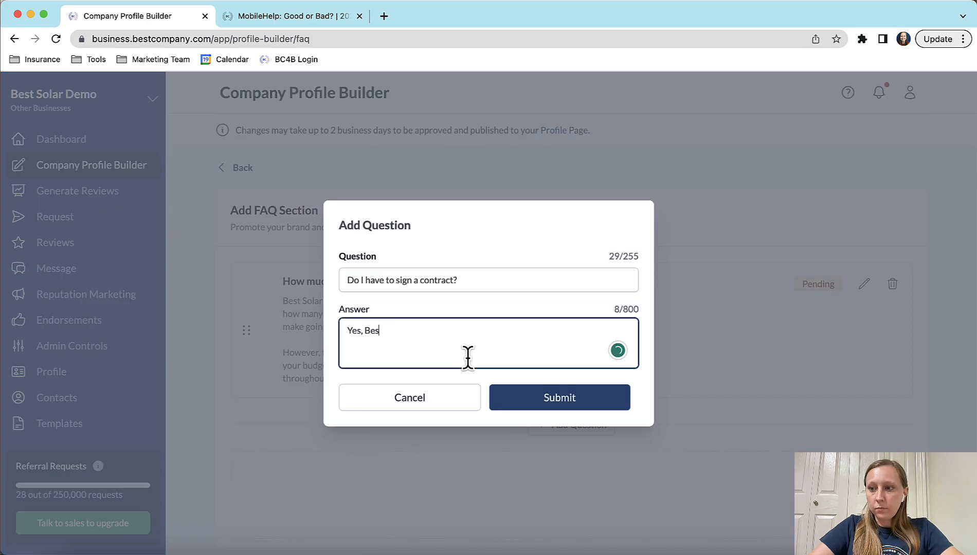
pyautogui.write('t Solar Company does require a contract.')
pyautogui.click(560, 397)
# Add the FAQ question "Does solar still work when the power goes out?", answering no but offering storage batteries for essential appliances.
pyautogui.click(570, 498)
pyautogui.write('Does solar still work when the power goes out?')
pyautogui.click(493, 332)
pyautogui.write('No, panels d')
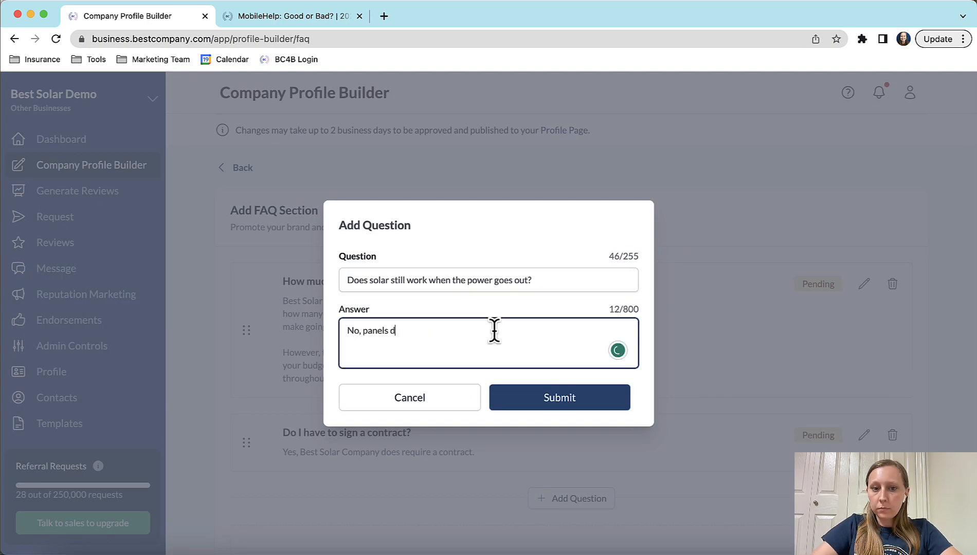
pyautogui.write('o not continue to produce when the power goes out, but the company offers storage battery options that can help power essential appliances in times of need.')
pyautogui.click(559, 397)
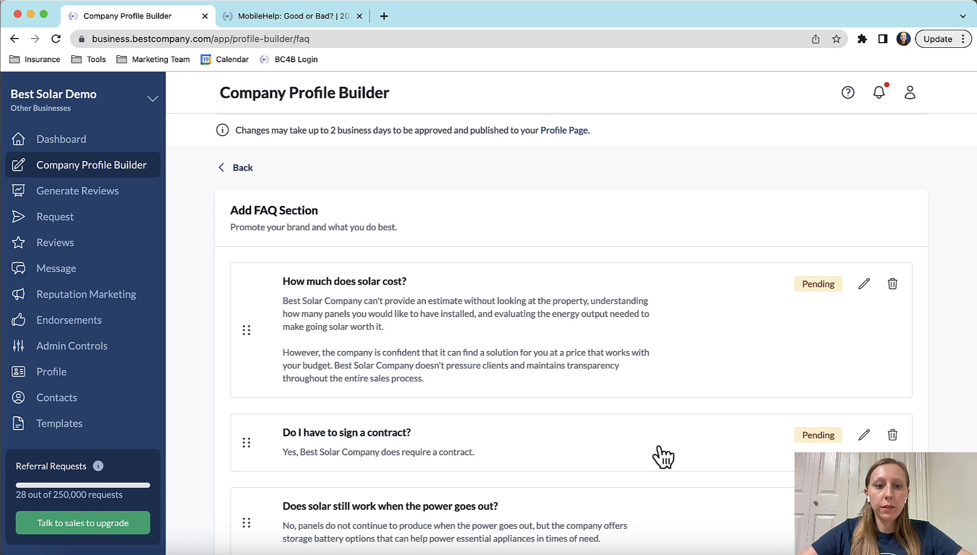
# Move the question "How much does solar cost?" to the end of the FAQ list.
pyautogui.scroll(-5, 661, 455)
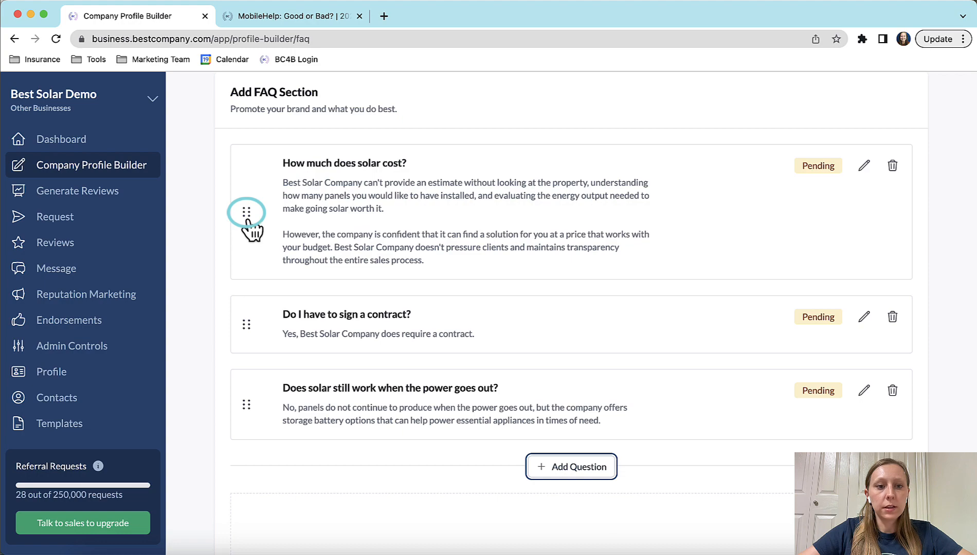
pyautogui.moveTo(246, 226); pyautogui.dragTo(256, 383)
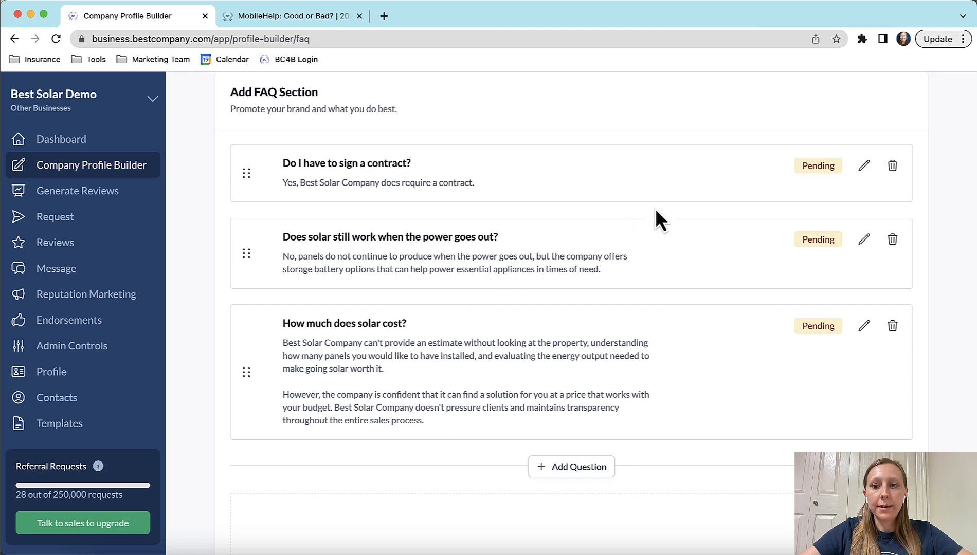
# Extend the contract question's answer with a sentence on the very straightforward contract and its several extensive warranties, save it, and reload the page.
pyautogui.click(865, 171)
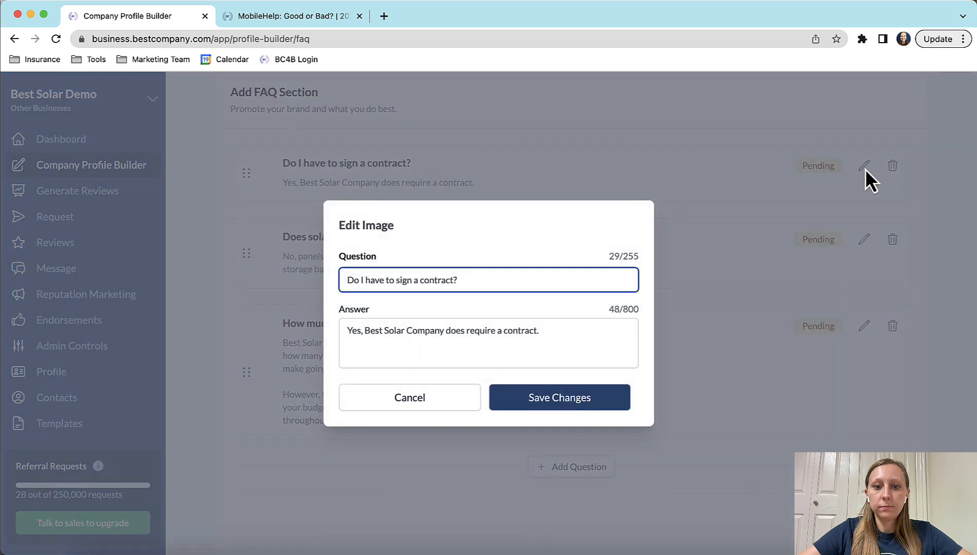
pyautogui.click(557, 331)
pyautogui.write('The contract is very straightforward and includes several extensive warranties to ensure your panels are producing properly for as long as you need them to.')
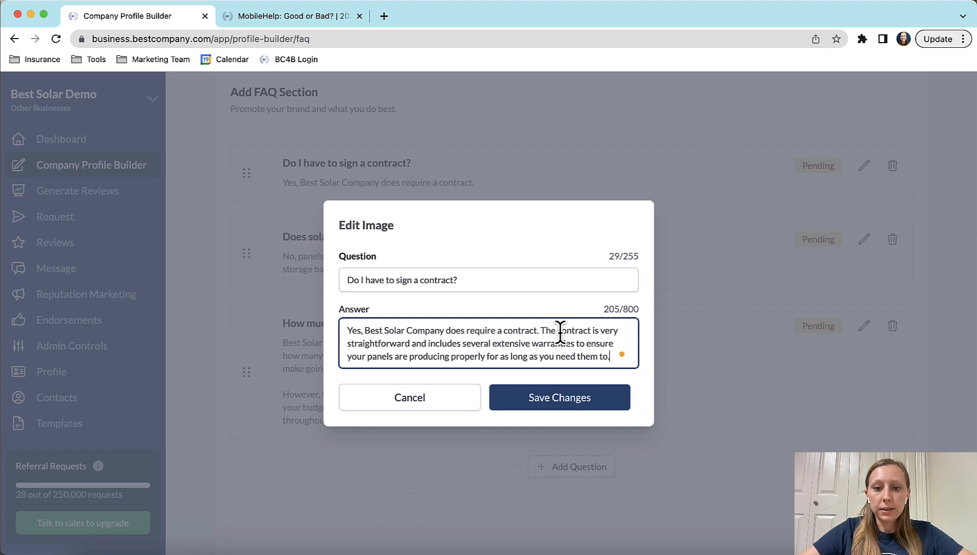
pyautogui.click(620, 404)
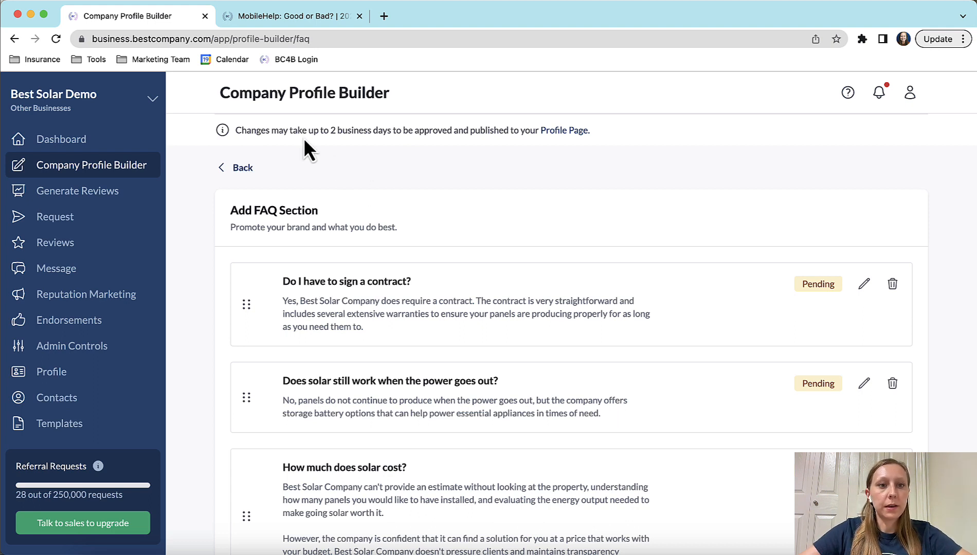
pyautogui.click(53, 44)
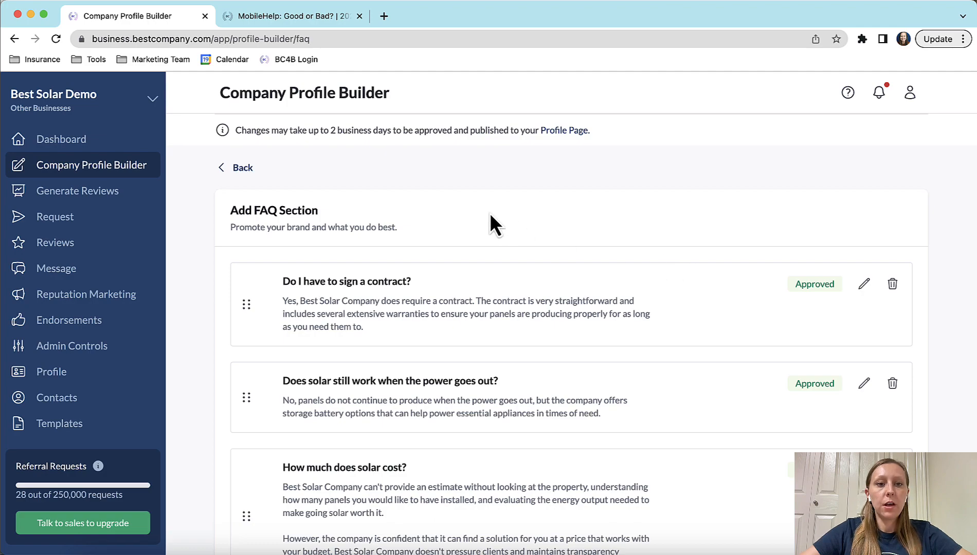
# Examine the FAQ section on MobileHelp's published BestCompany profile as an example.
pyautogui.click(332, 19)
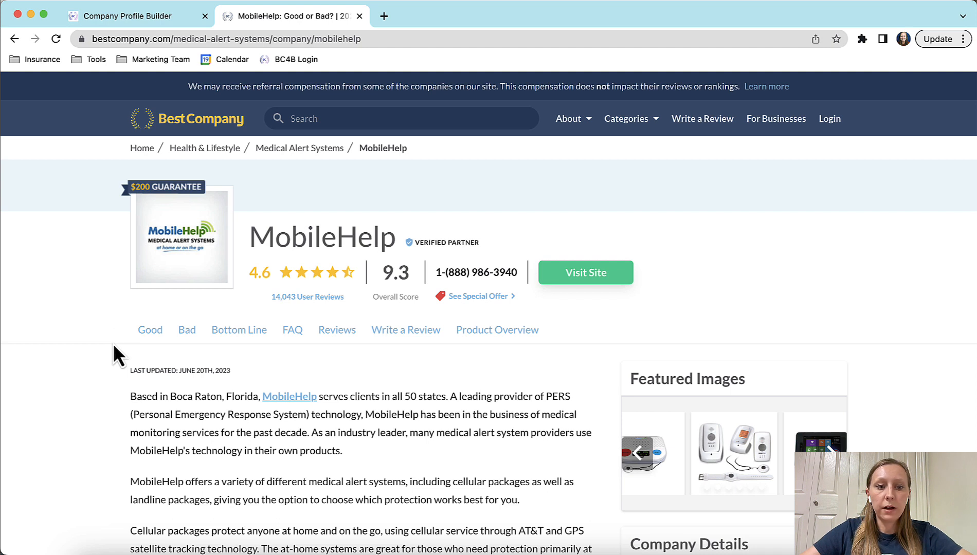
pyautogui.click(296, 333)
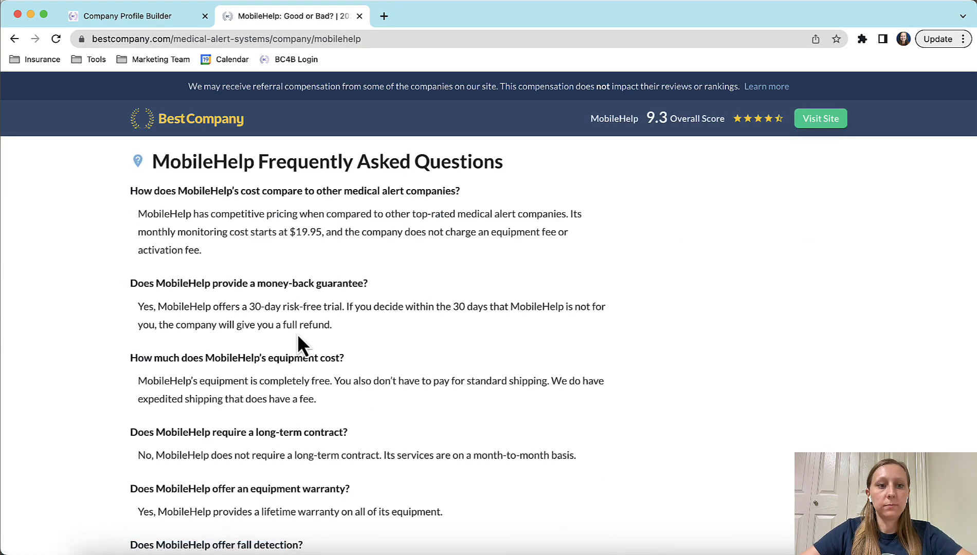
pyautogui.scroll(-5, 297, 337)
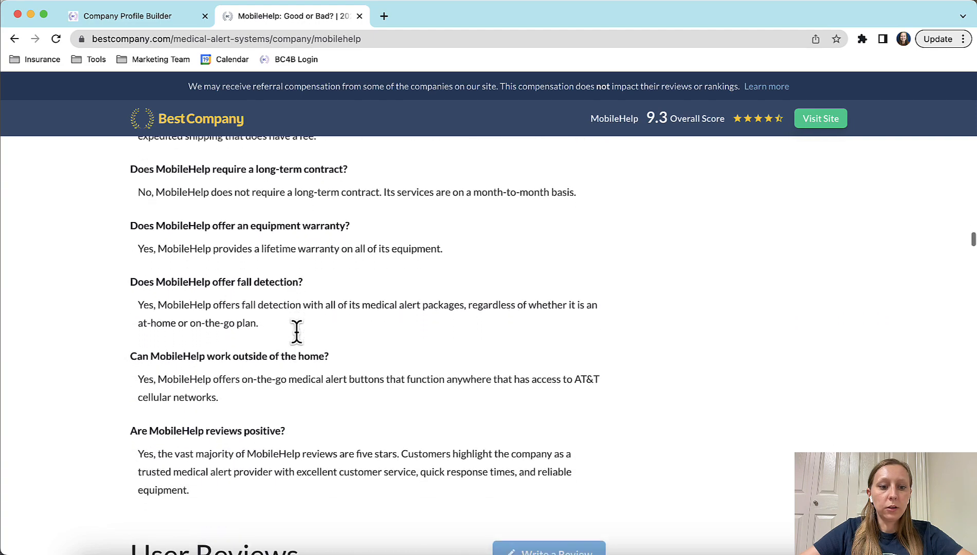
pyautogui.scroll(10, 297, 334)
pyautogui.scroll(15, 296, 334)
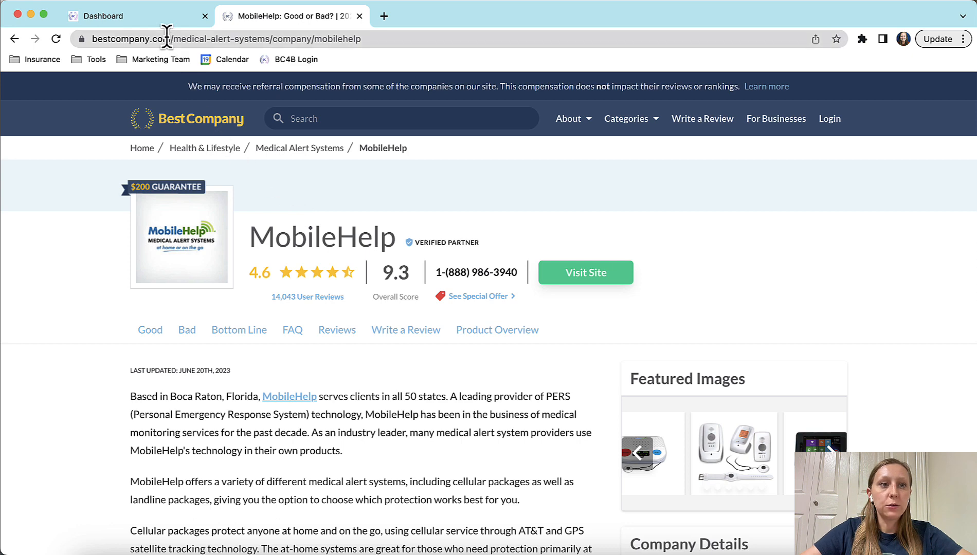
# Return to the Best Solar Demo Company Profile Builder and open its Frequently Asked Questions section for editing.
pyautogui.click(156, 23)
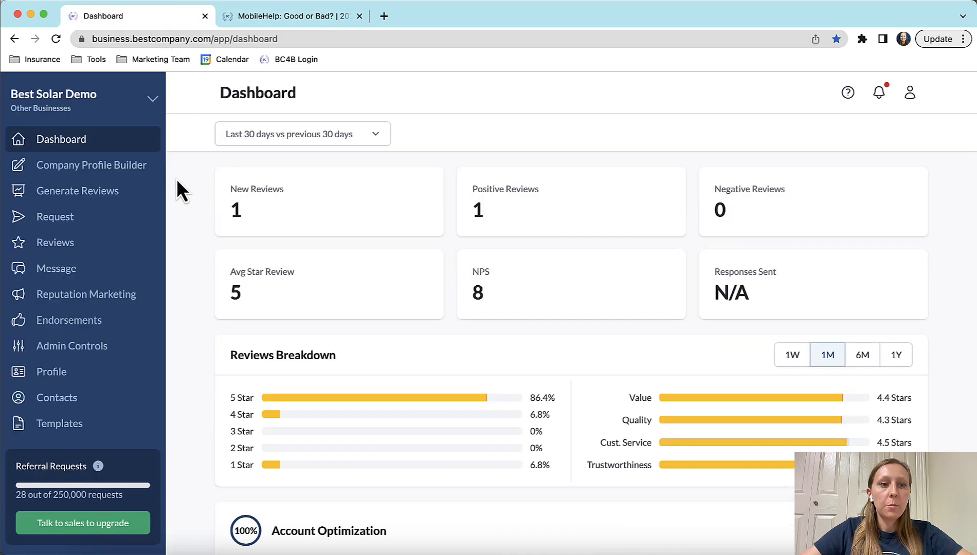
pyautogui.click(148, 169)
pyautogui.scroll(-4, 361, 360)
pyautogui.scroll(-10, 360, 359)
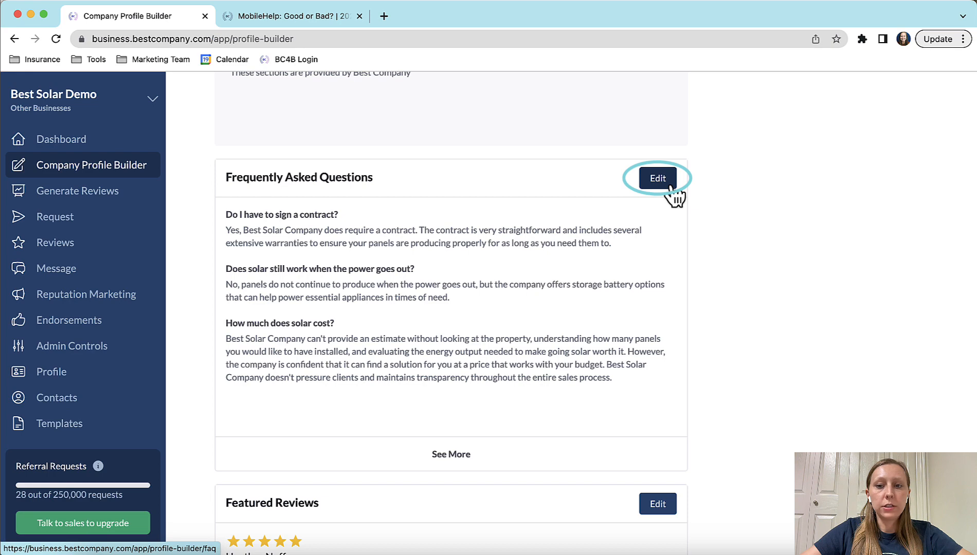
pyautogui.click(670, 186)
pyautogui.scroll(-3, 669, 307)
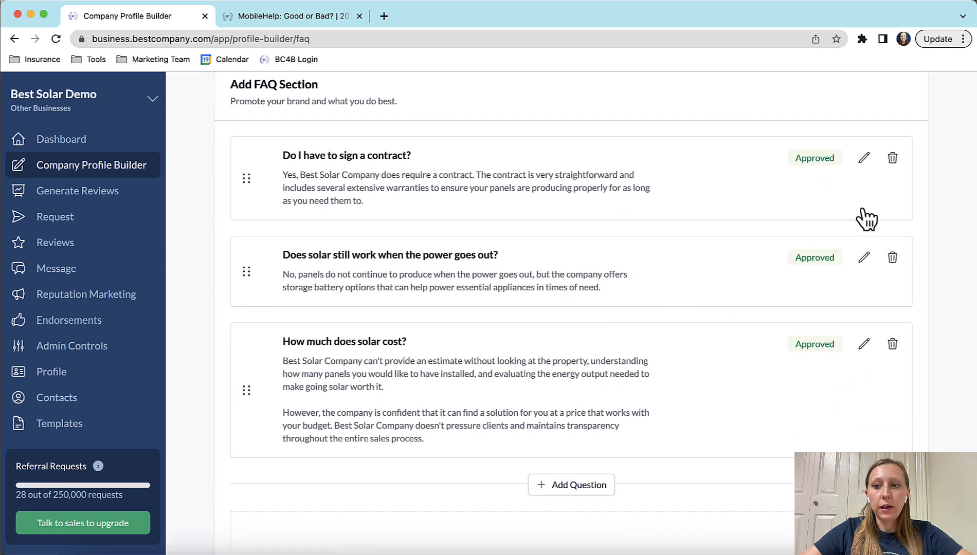
pyautogui.click(865, 160)
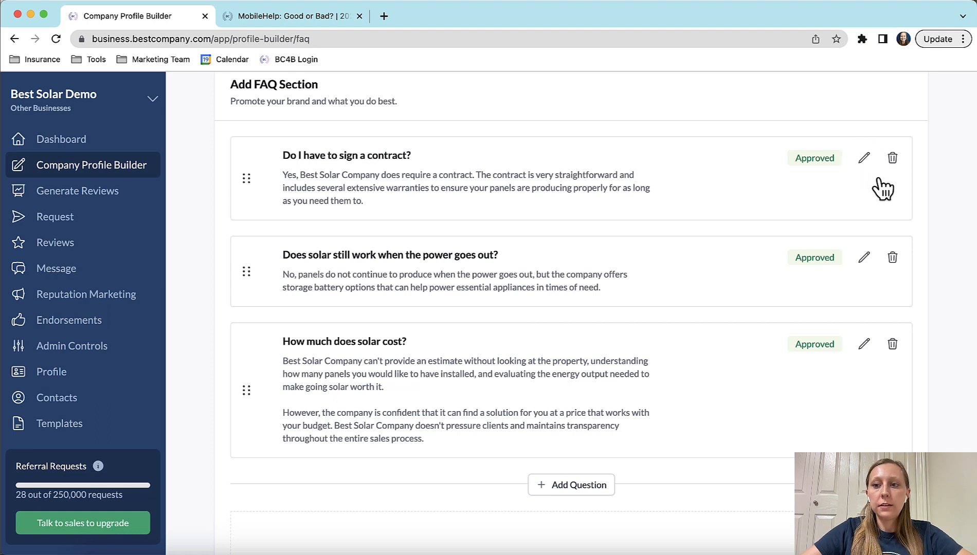
pyautogui.click(893, 160)
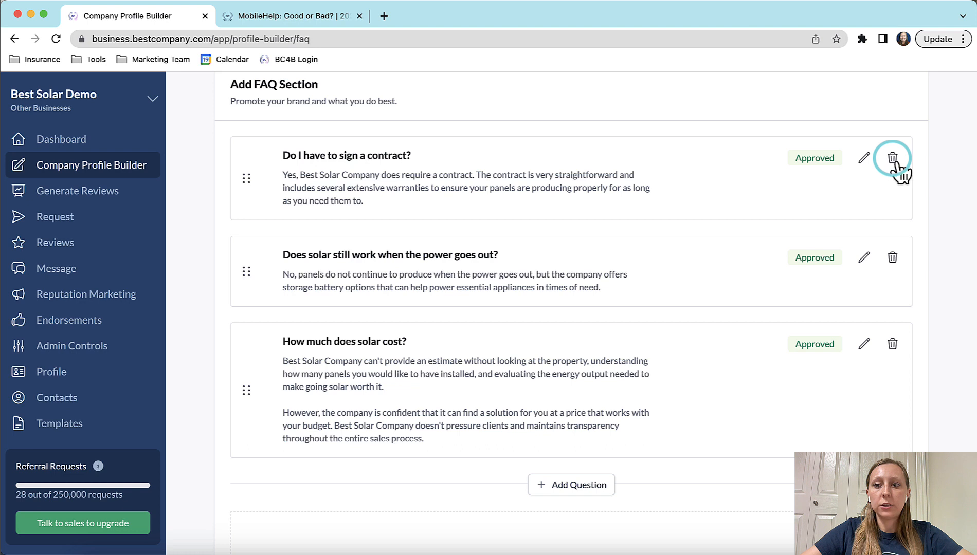